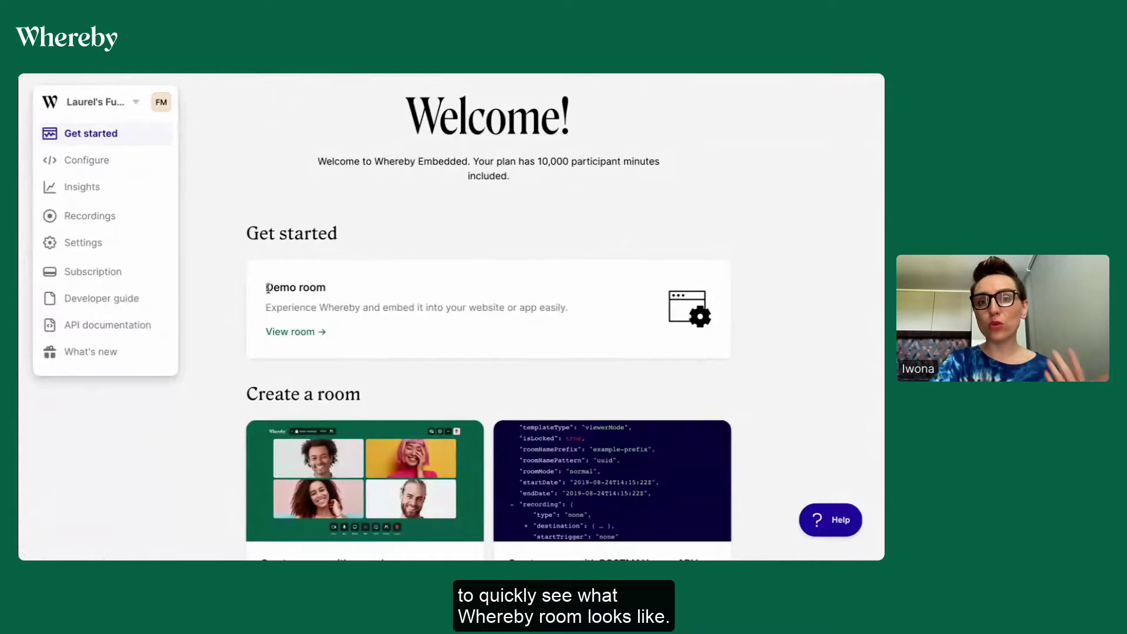
# - Join the meeting in the demo room, view the reaction options and select the room's share link
pyautogui.click(297, 333)
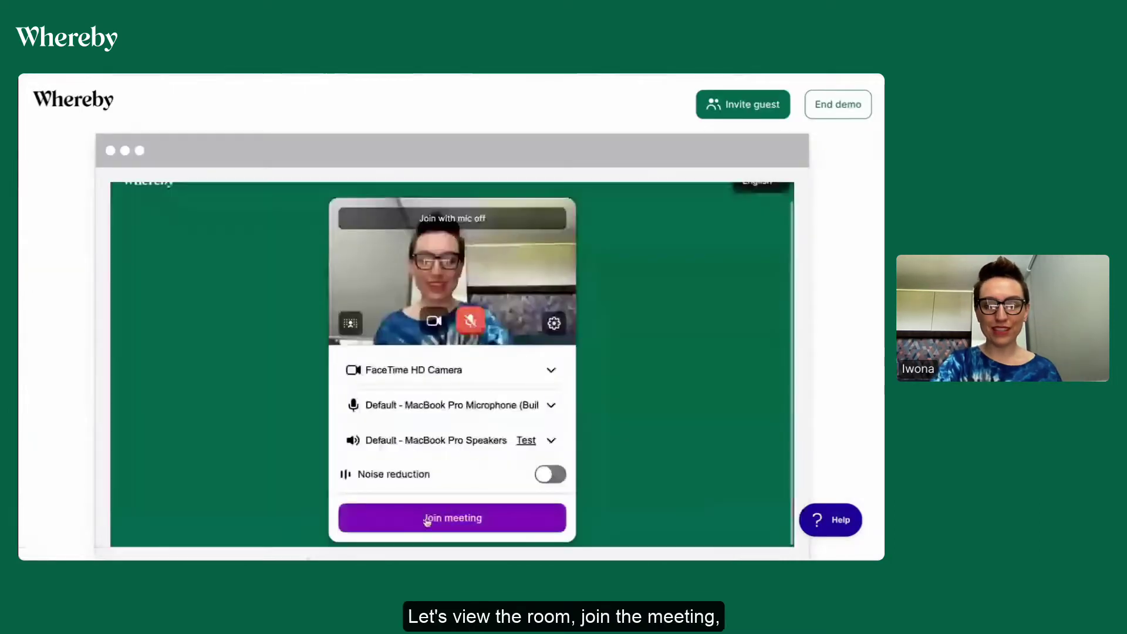
pyautogui.click(425, 520)
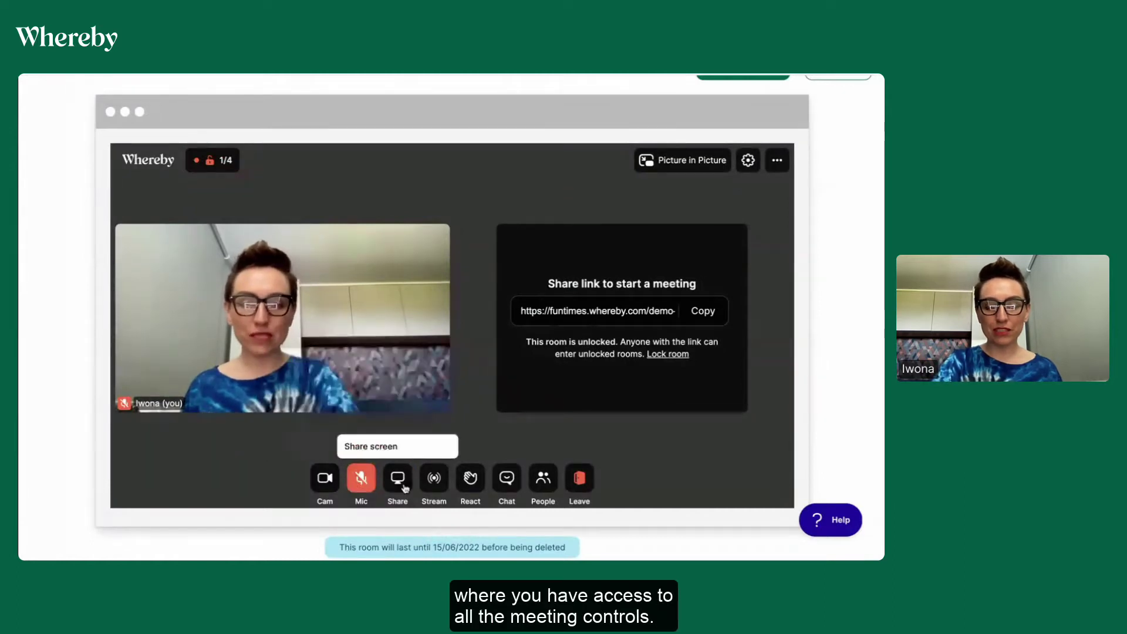
pyautogui.moveTo(470, 480)
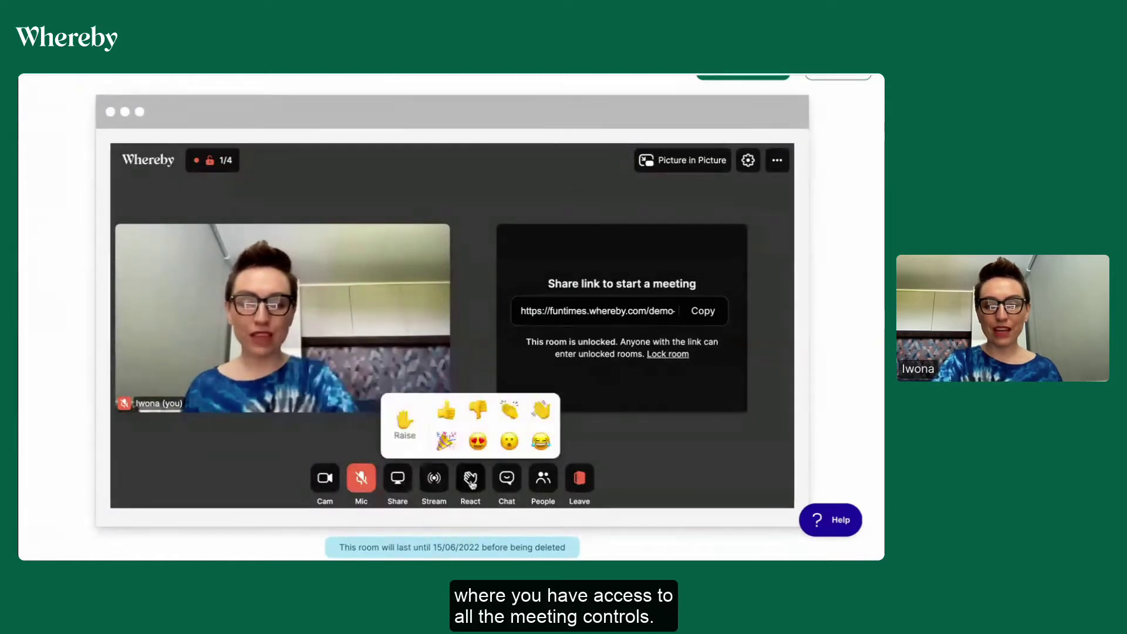
pyautogui.click(546, 312)
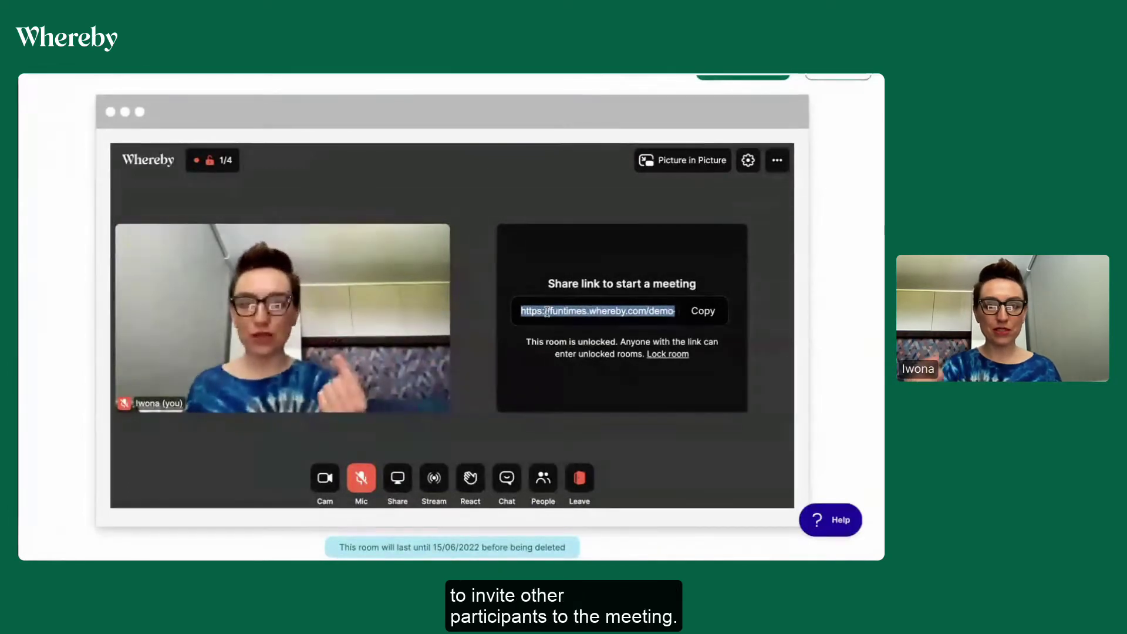
# - Examine the iframe embed code below the demo room, highlighting the whole snippet
pyautogui.scroll(-3, 546, 312)
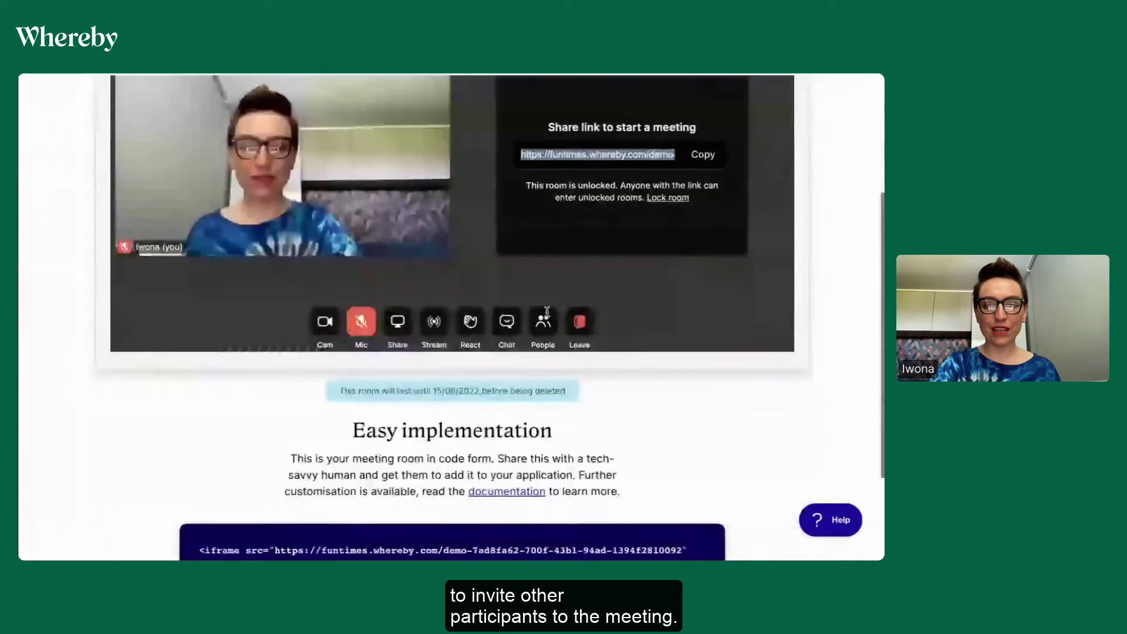
pyautogui.scroll(-3, 249, 397)
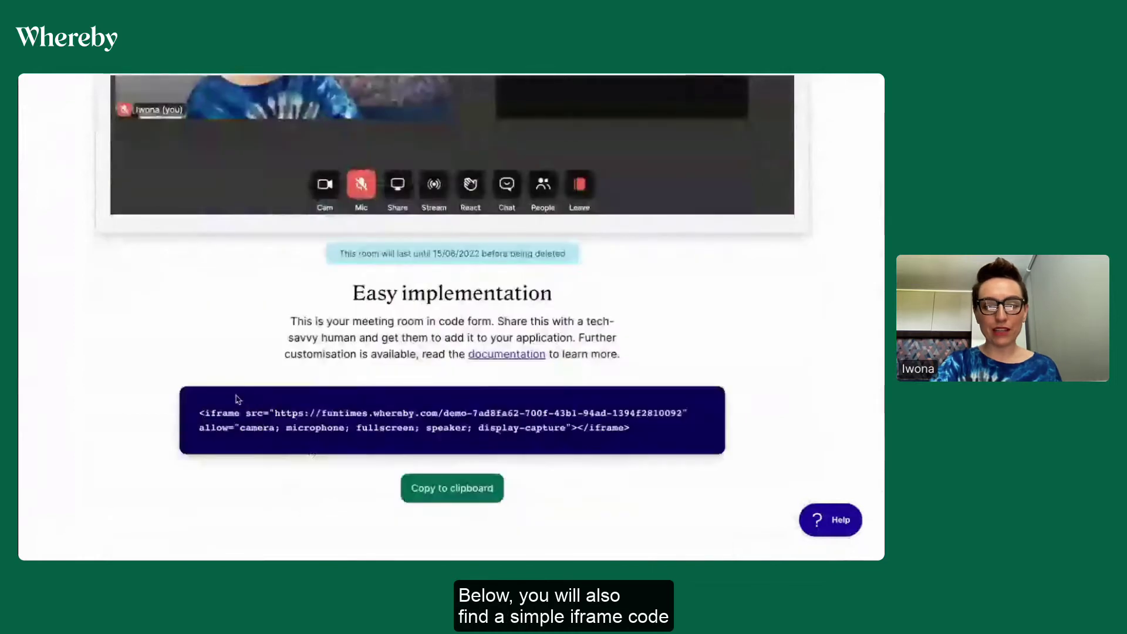
pyautogui.moveTo(199, 410); pyautogui.dragTo(556, 443)
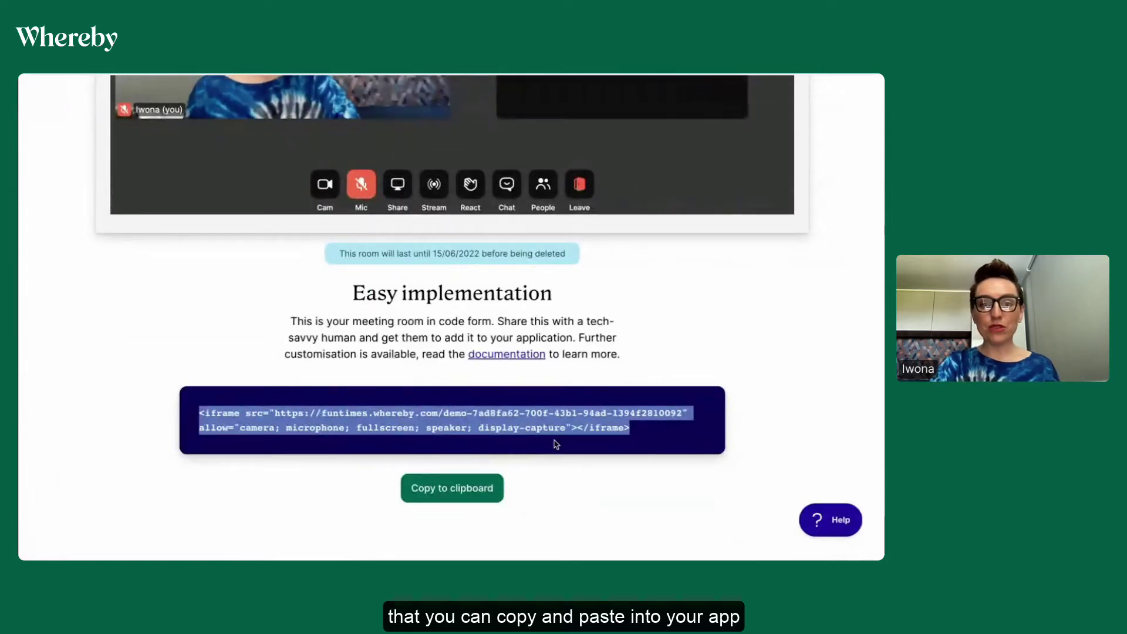
pyautogui.scroll(1, 747, 299)
pyautogui.scroll(5, 747, 300)
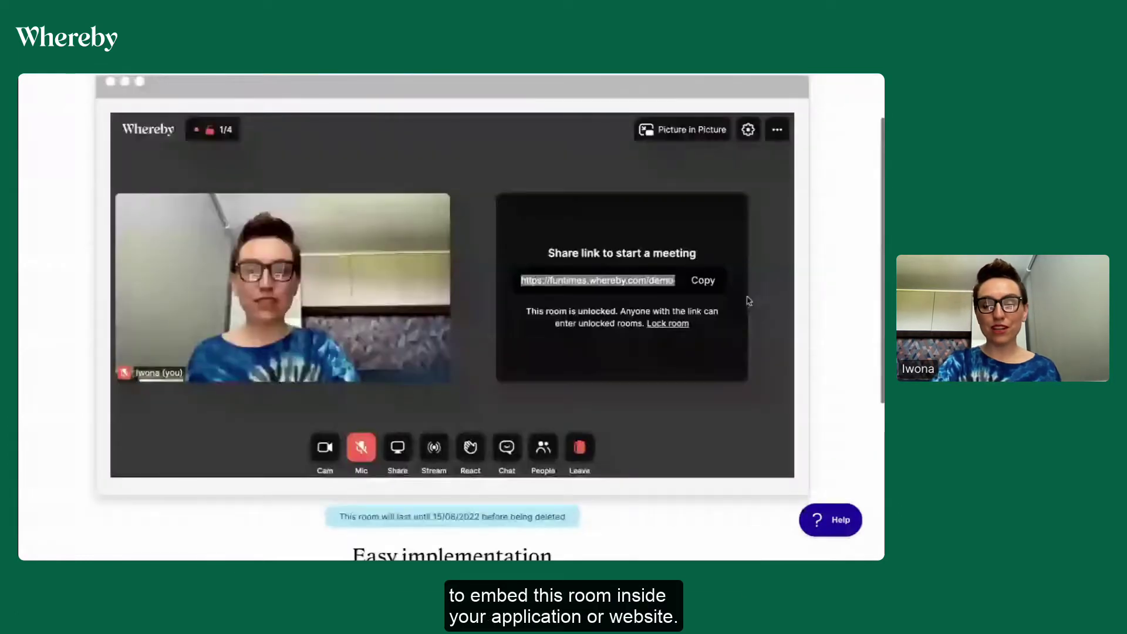
pyautogui.scroll(1, 748, 300)
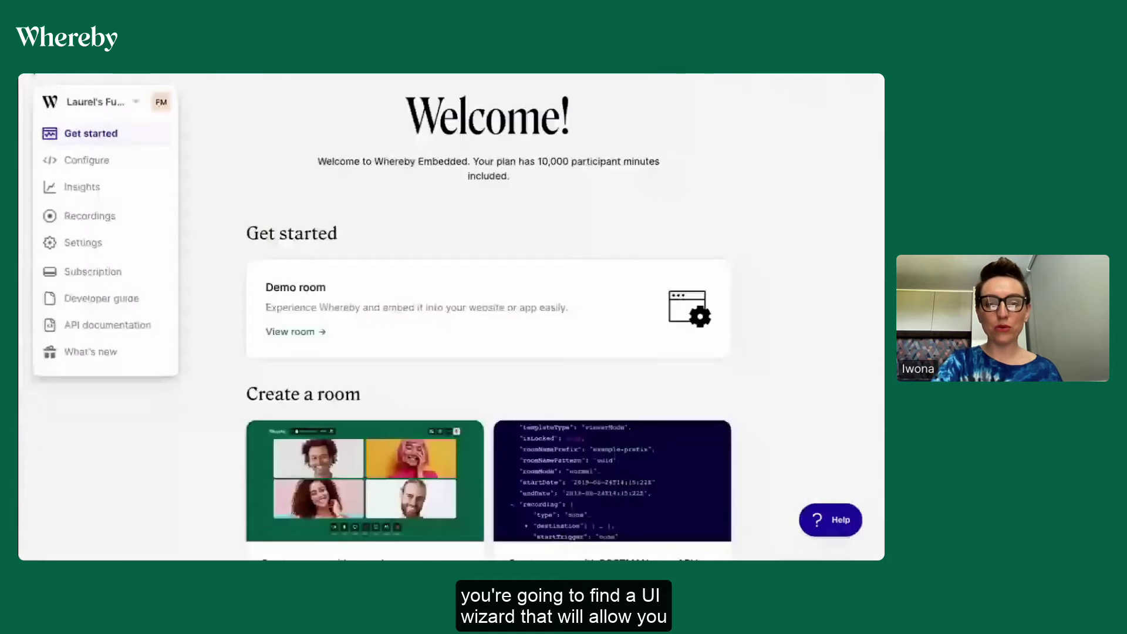
# - Open the no-code room creation wizard and view its use case templates, then leave without choosing one
pyautogui.scroll(-5, 434, 325)
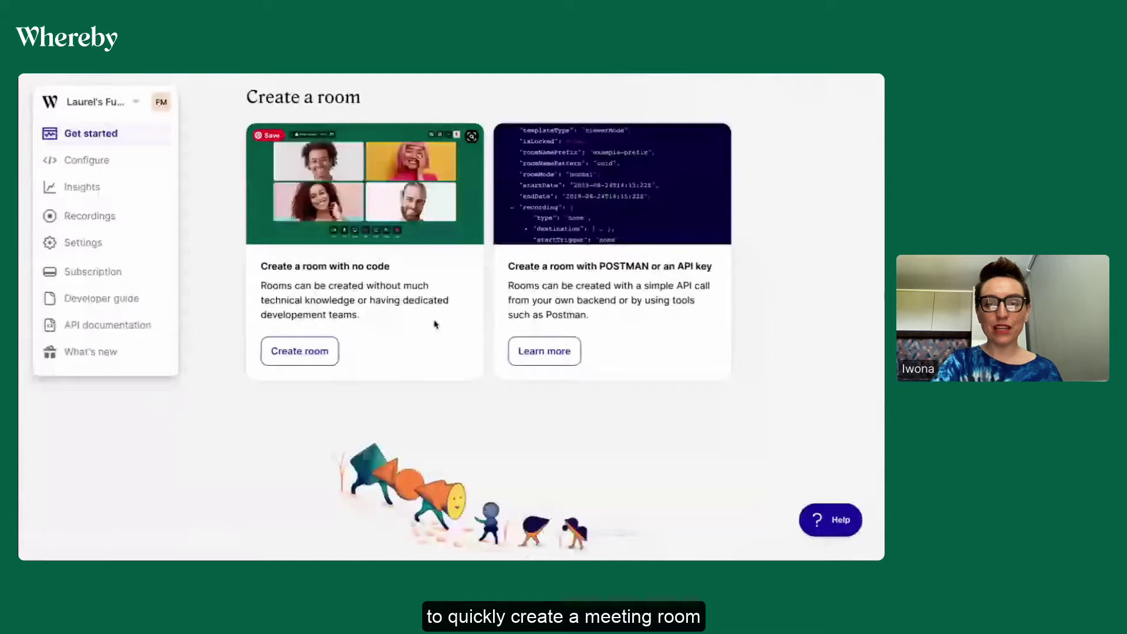
pyautogui.click(312, 358)
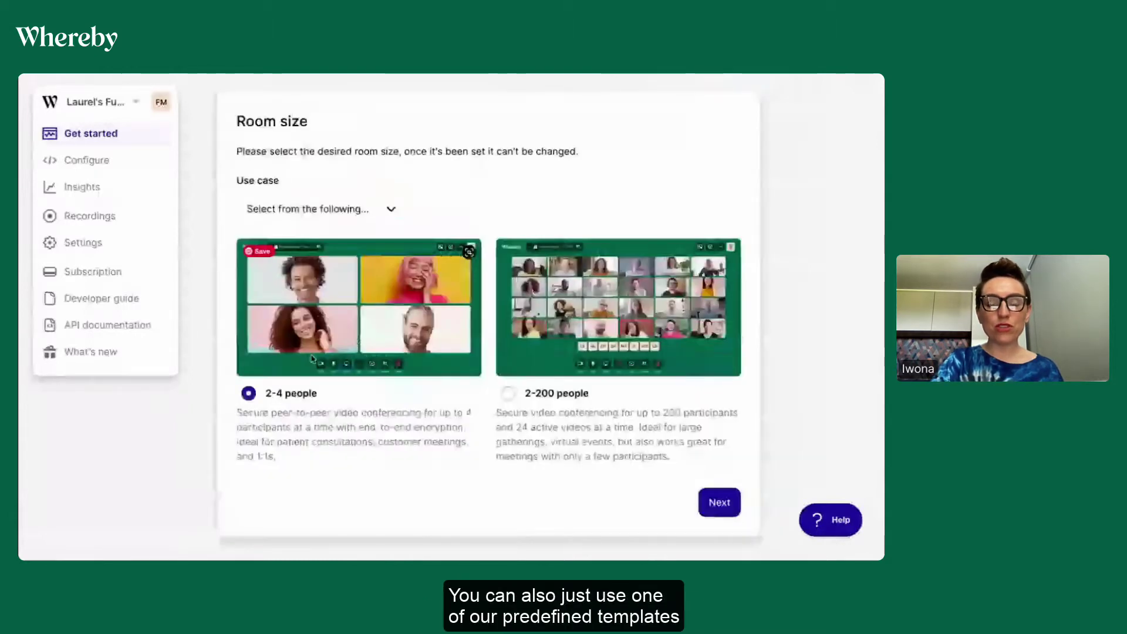
pyautogui.click(391, 207)
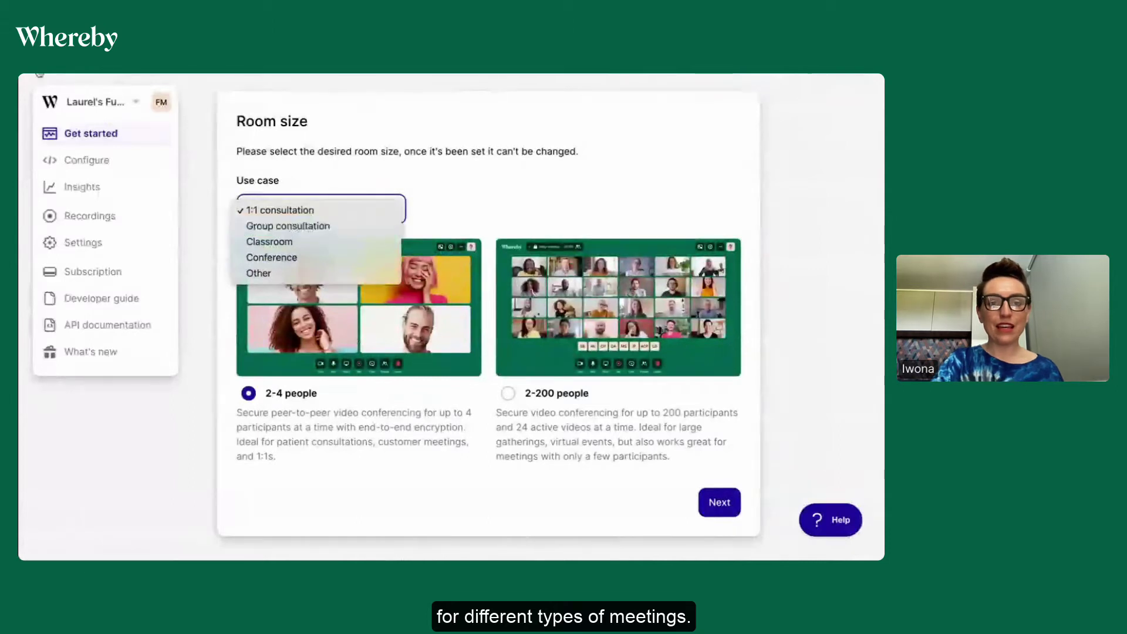
pyautogui.press('Escape')
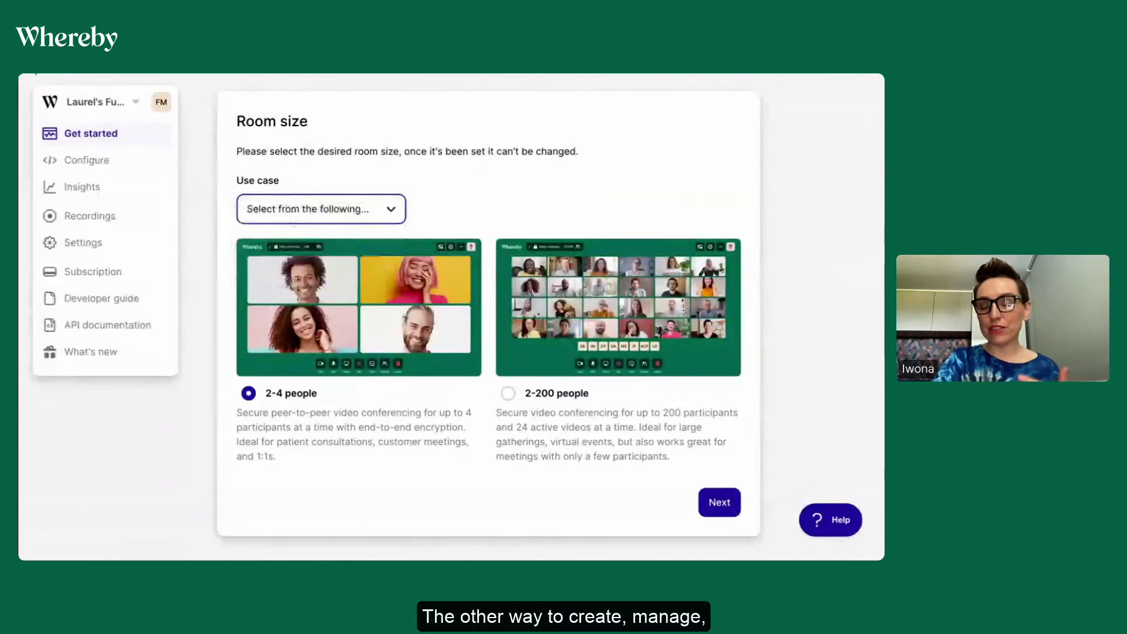
pyautogui.press('Escape')
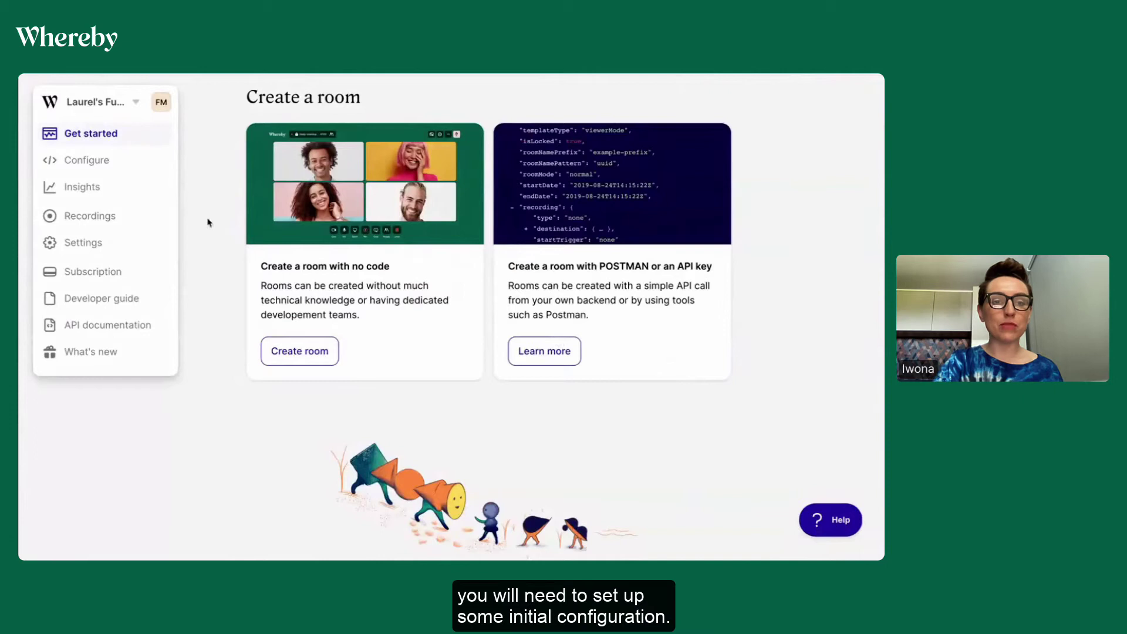
# - Review the API configuration page, including the API keys, allowed domains and webhooks sections
pyautogui.click(99, 167)
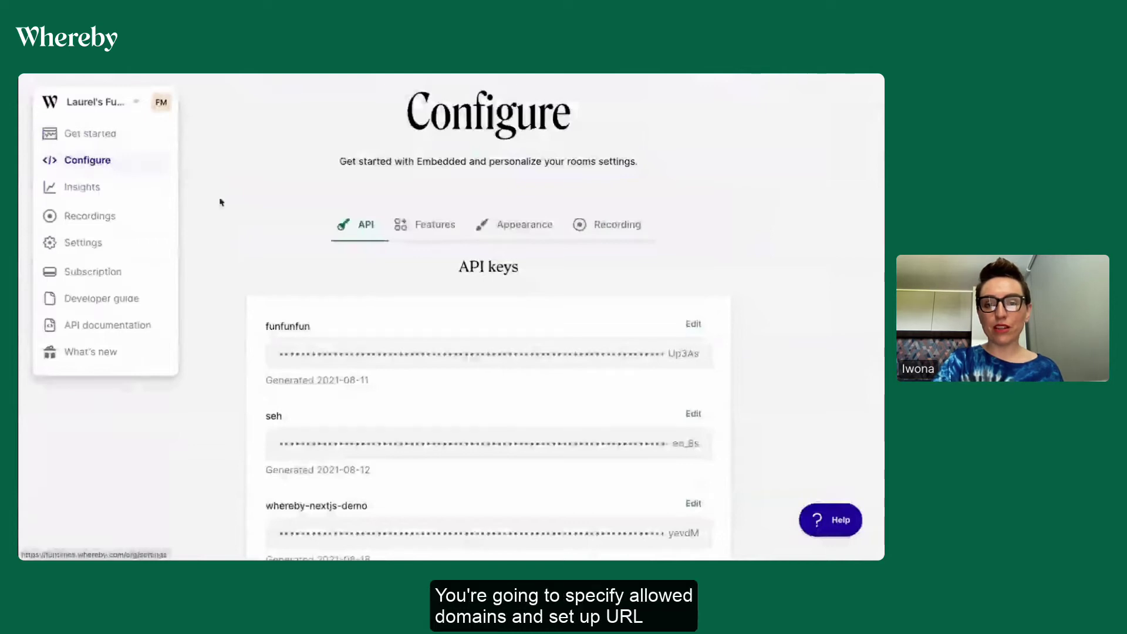
pyautogui.scroll(-10, 251, 230)
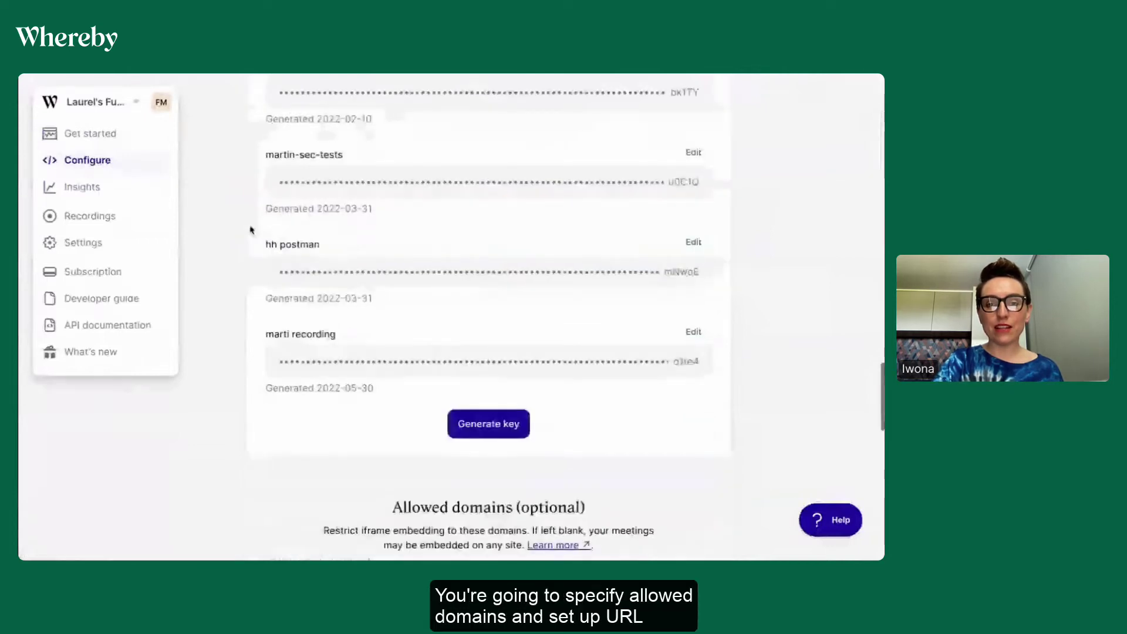
pyautogui.scroll(-7, 251, 229)
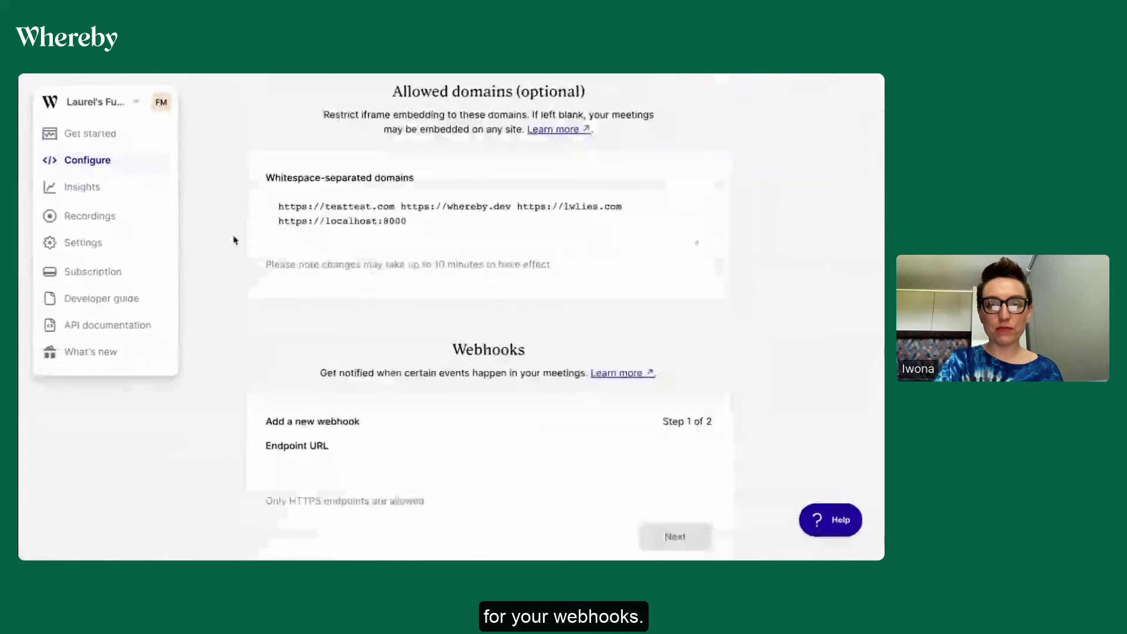
pyautogui.scroll(-4, 234, 240)
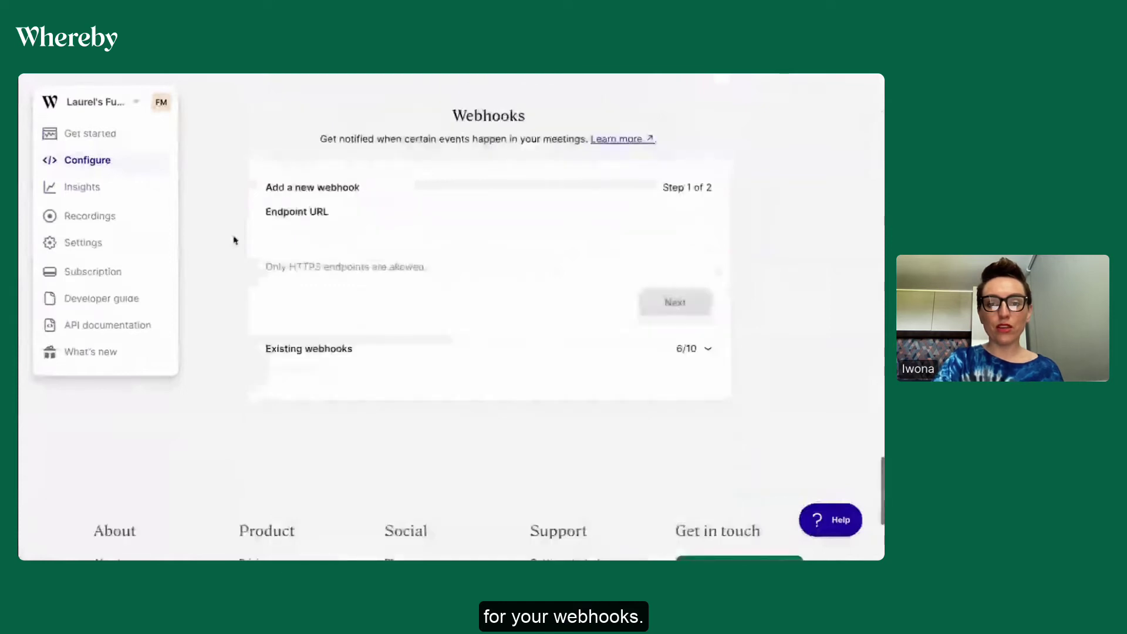
pyautogui.scroll(15, 212, 203)
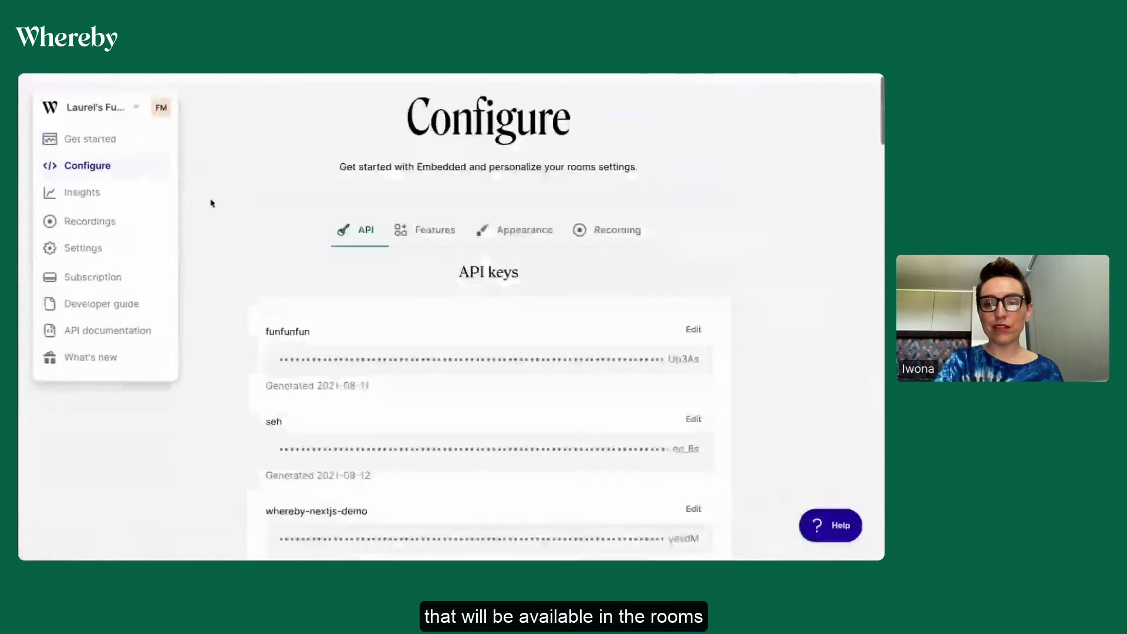
# - Review the room settings among the configurable room features
pyautogui.click(425, 230)
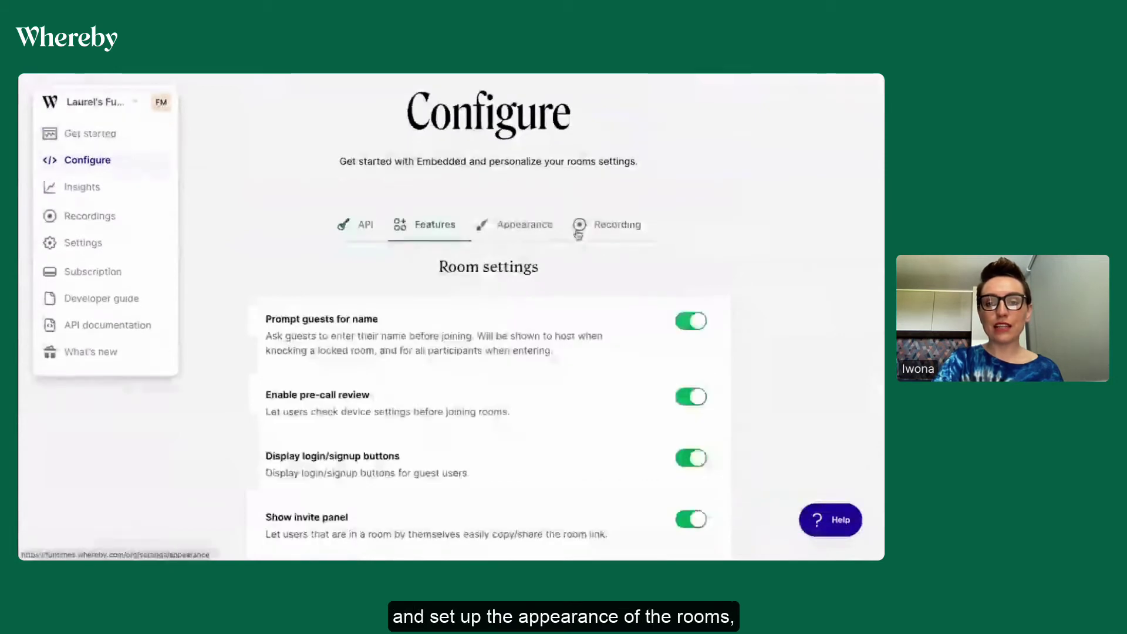
pyautogui.scroll(-3, 784, 279)
pyautogui.scroll(3, 785, 280)
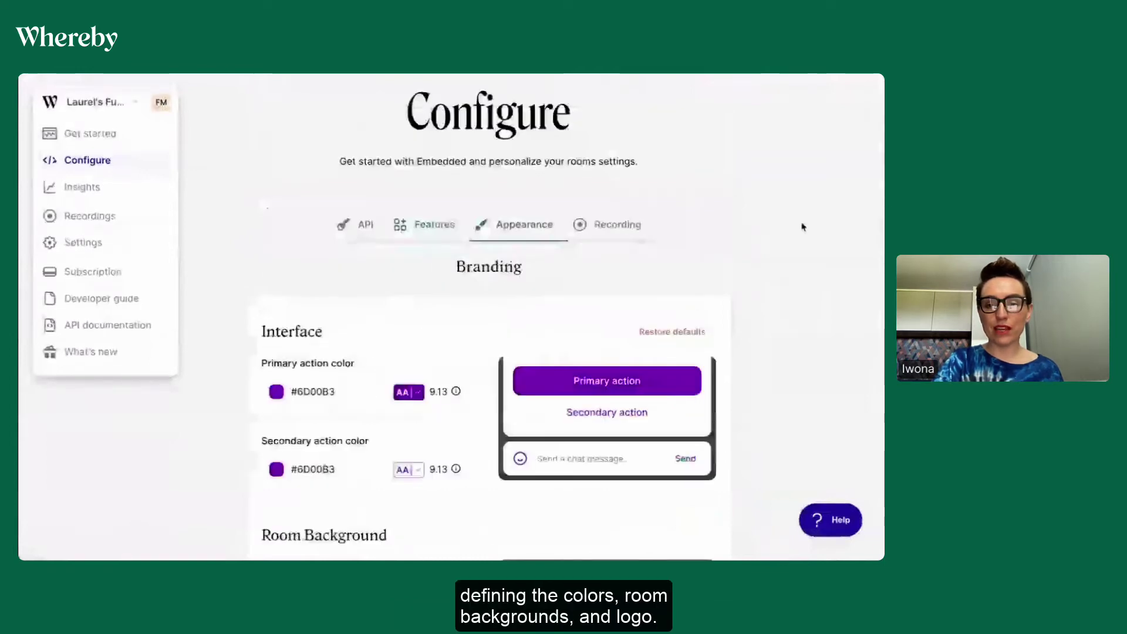
# - Review the branding options for interface colors, room background, waiting room background and logo
pyautogui.scroll(-3, 468, 221)
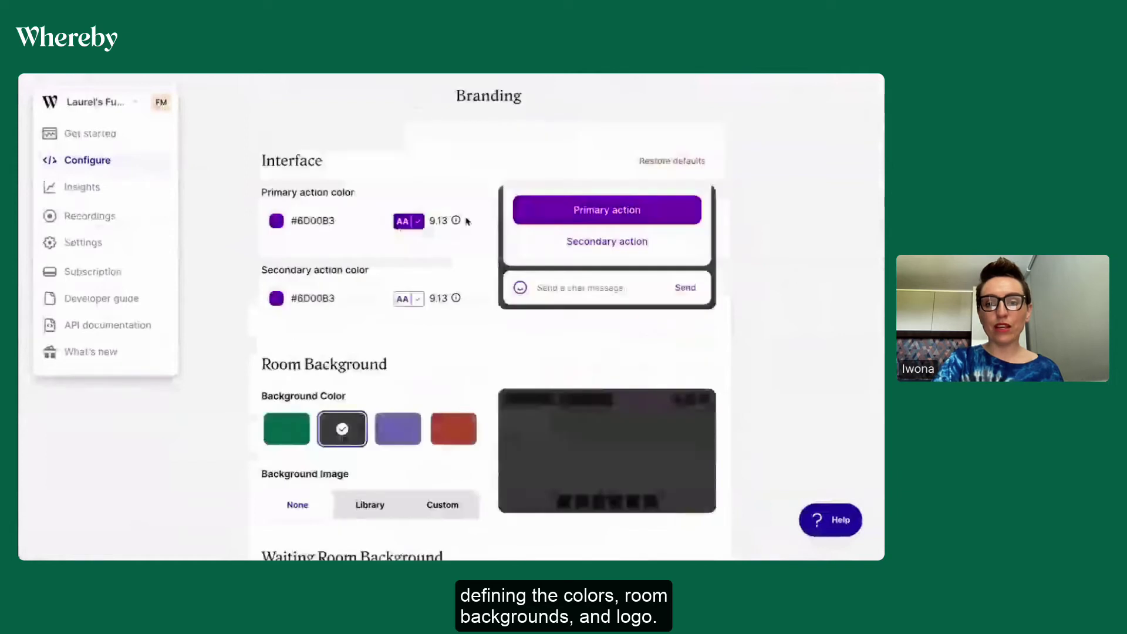
pyautogui.scroll(-6, 468, 221)
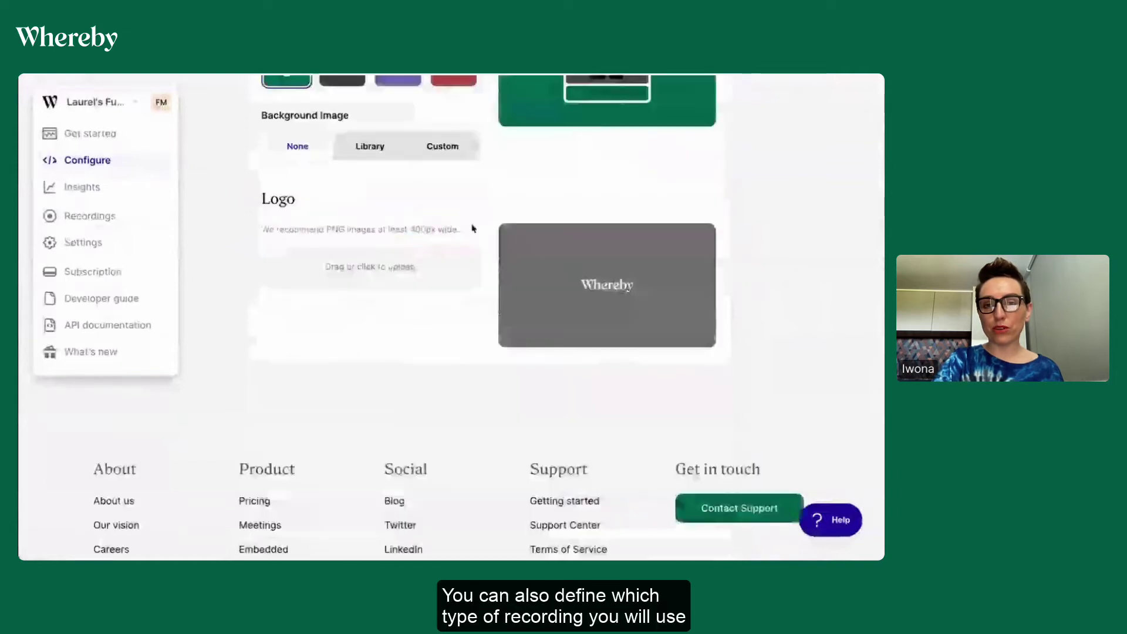
pyautogui.scroll(10, 614, 229)
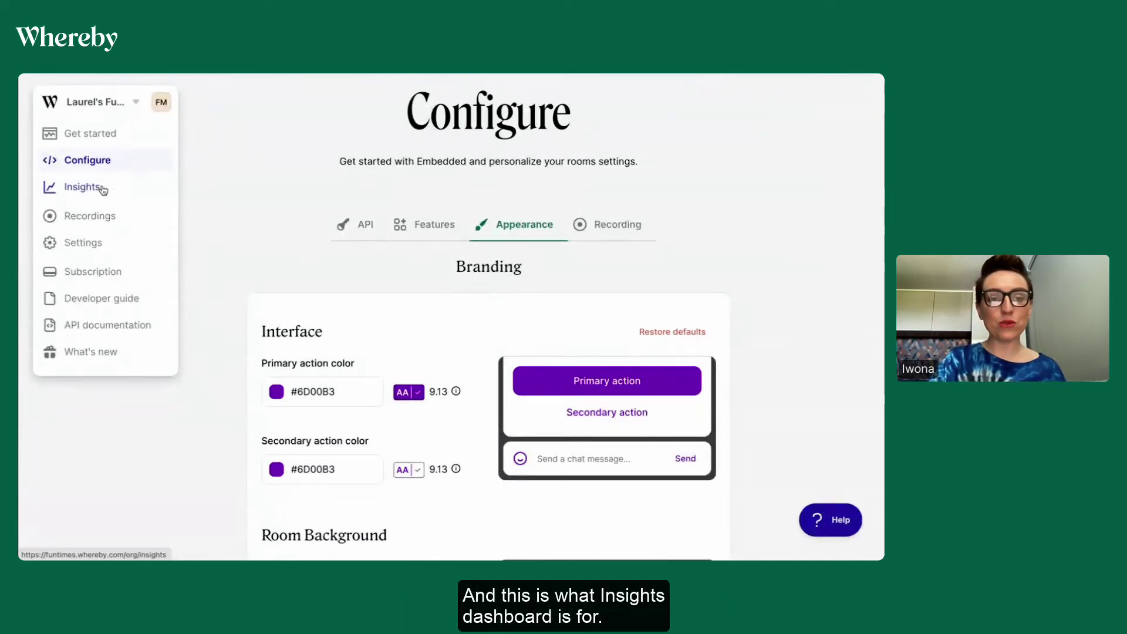
# - Examine the Insights overview for participant, recording and streaming minutes, plus the sessions and participants charts
pyautogui.click(81, 194)
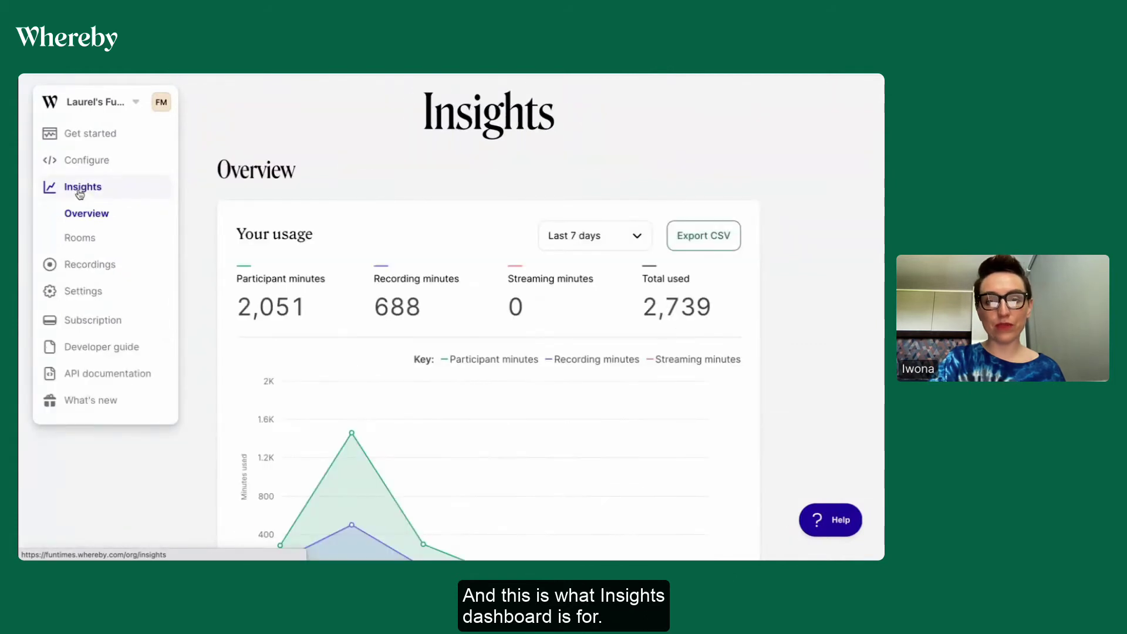
pyautogui.scroll(-2, 204, 184)
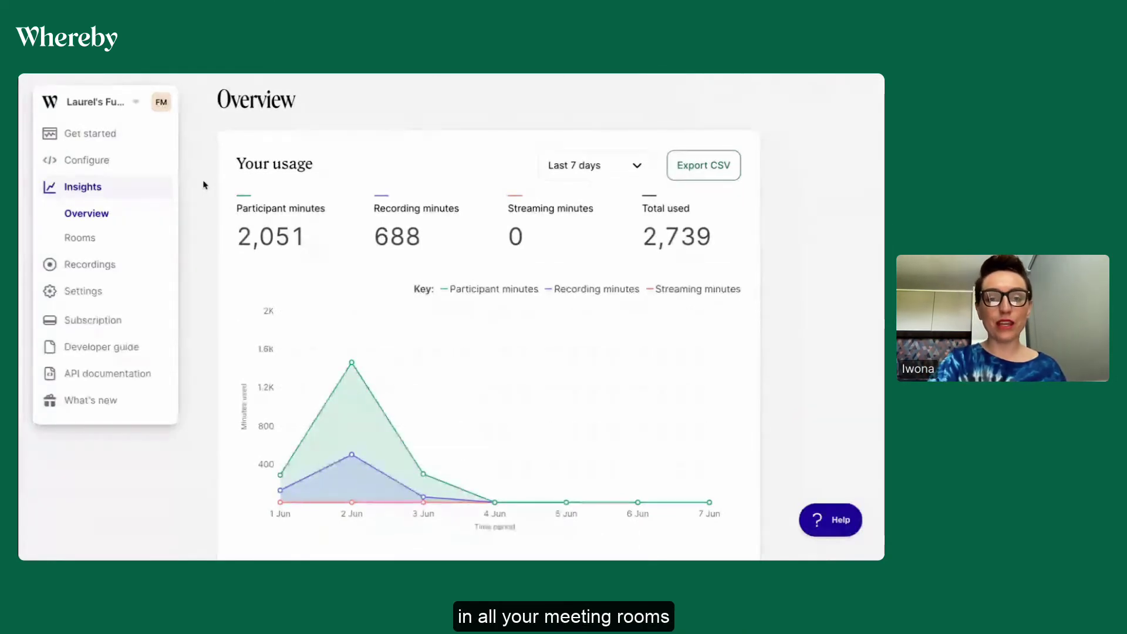
pyautogui.moveTo(236, 239); pyautogui.dragTo(528, 238)
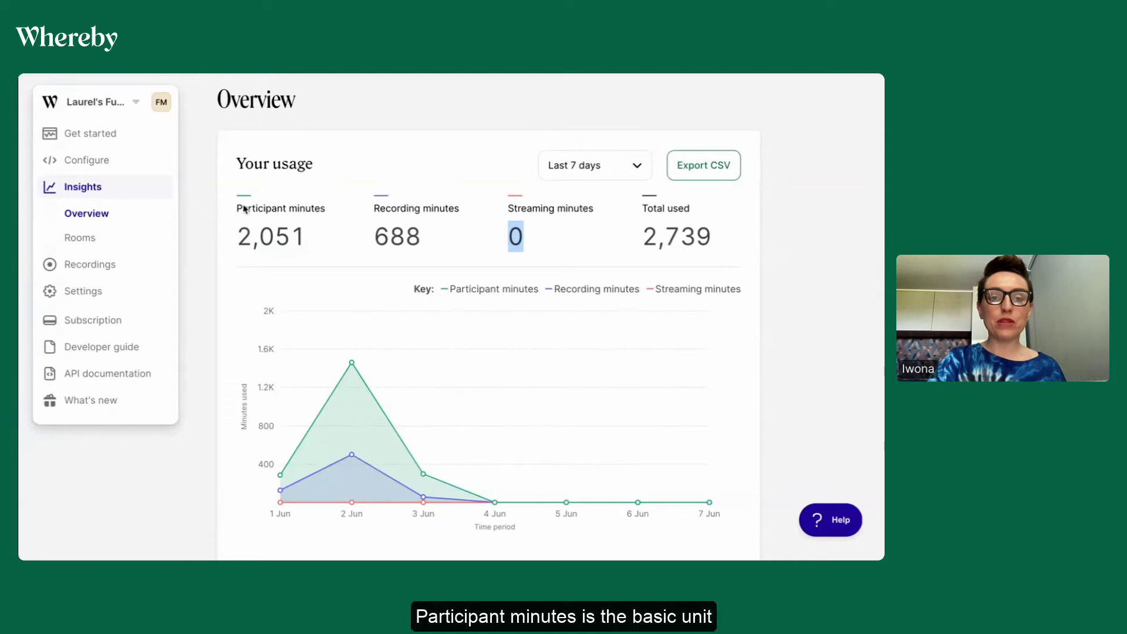
pyautogui.moveTo(237, 209); pyautogui.dragTo(329, 213)
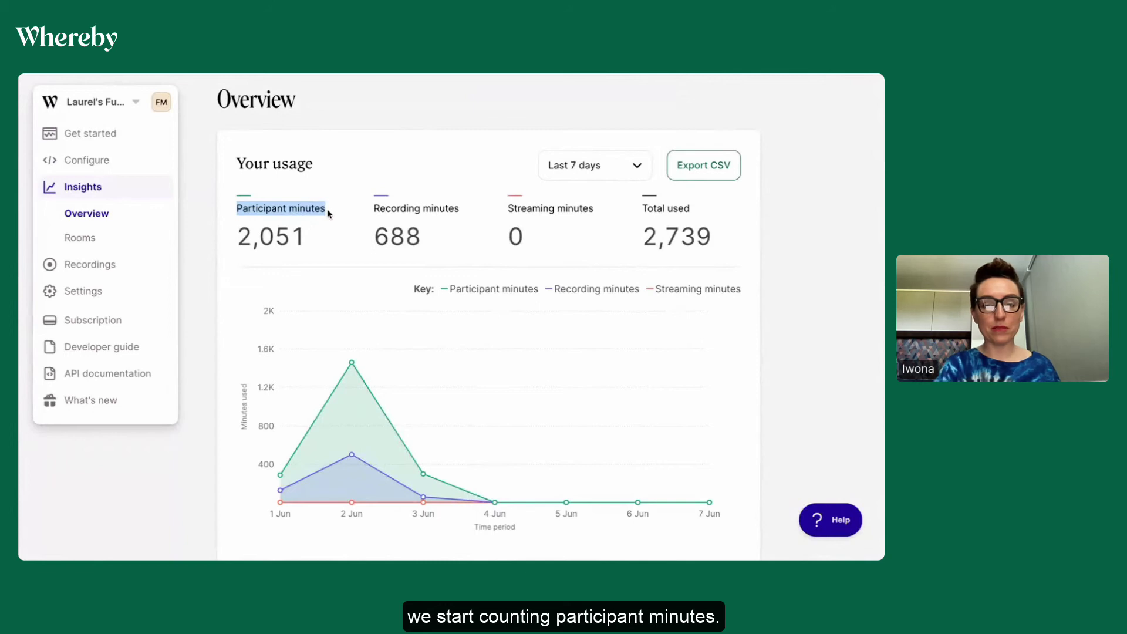
pyautogui.click(790, 217)
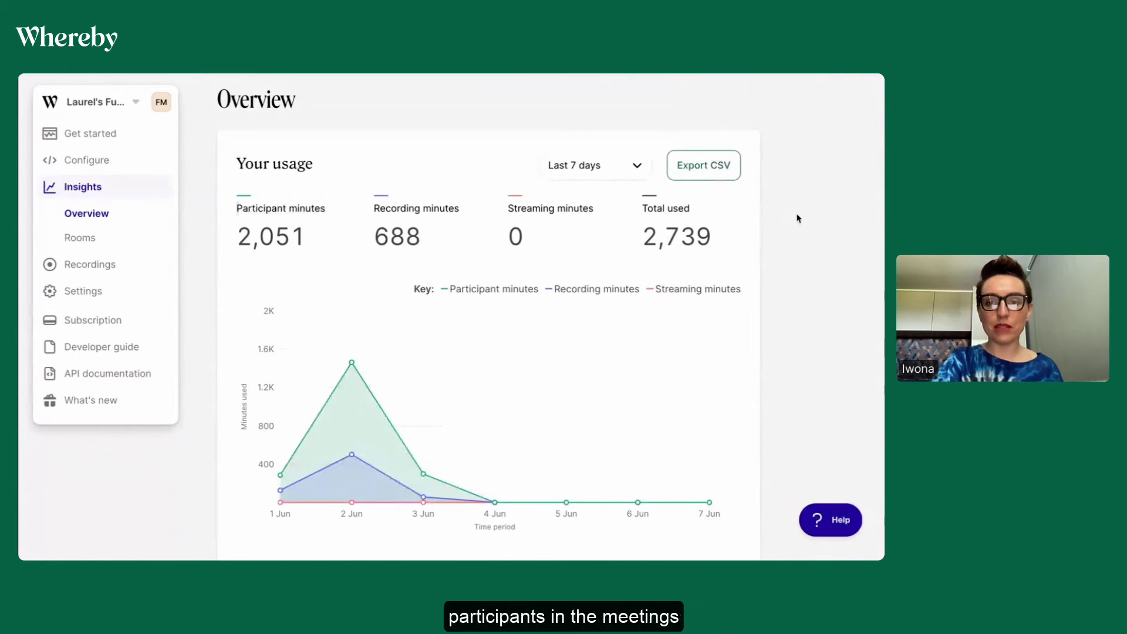
pyautogui.scroll(-10, 797, 219)
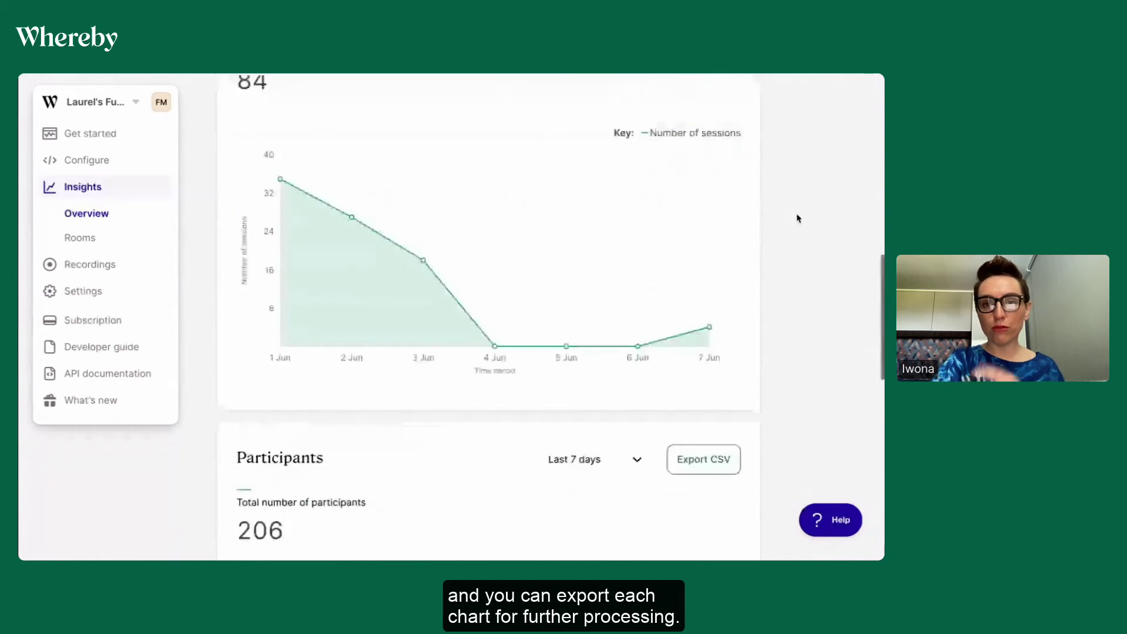
pyautogui.scroll(10, 797, 218)
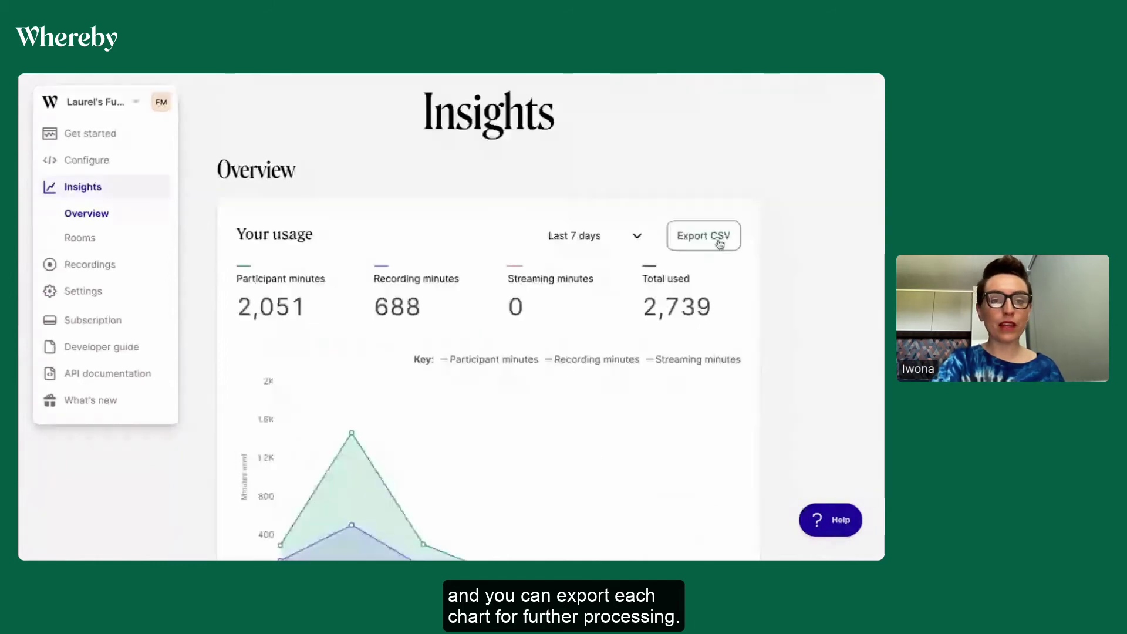
# - Review the session list of room cc1e4b73-e0b0-4cad-9ceb-7976fc31e089 in Insights, checking the time and duration of the 03/05/2022 session
pyautogui.click(85, 241)
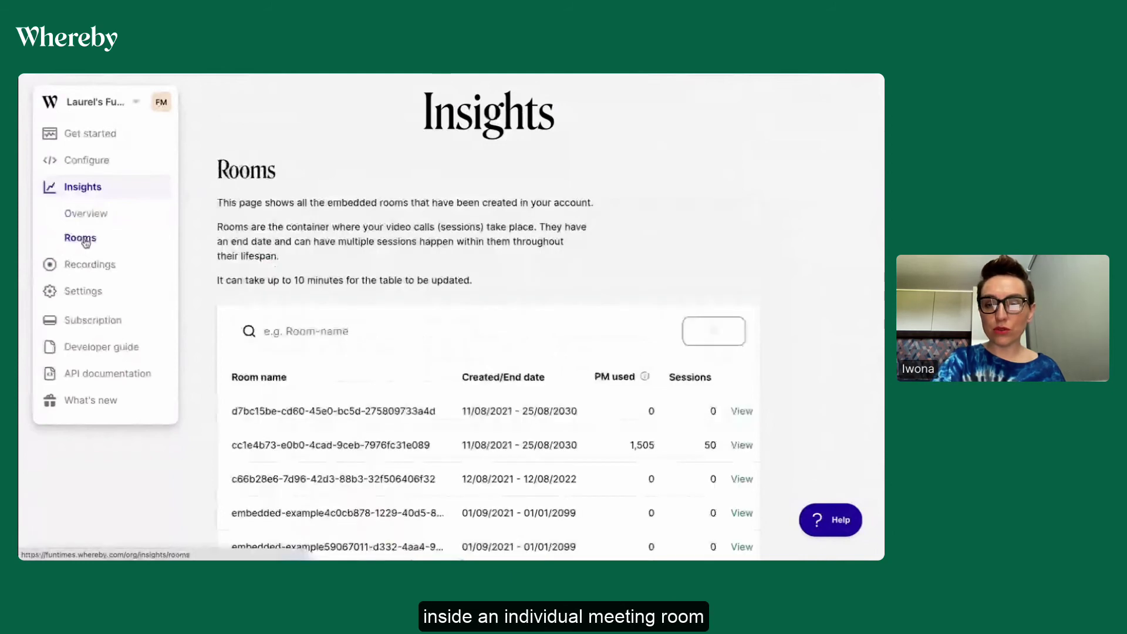
pyautogui.scroll(-5, 200, 234)
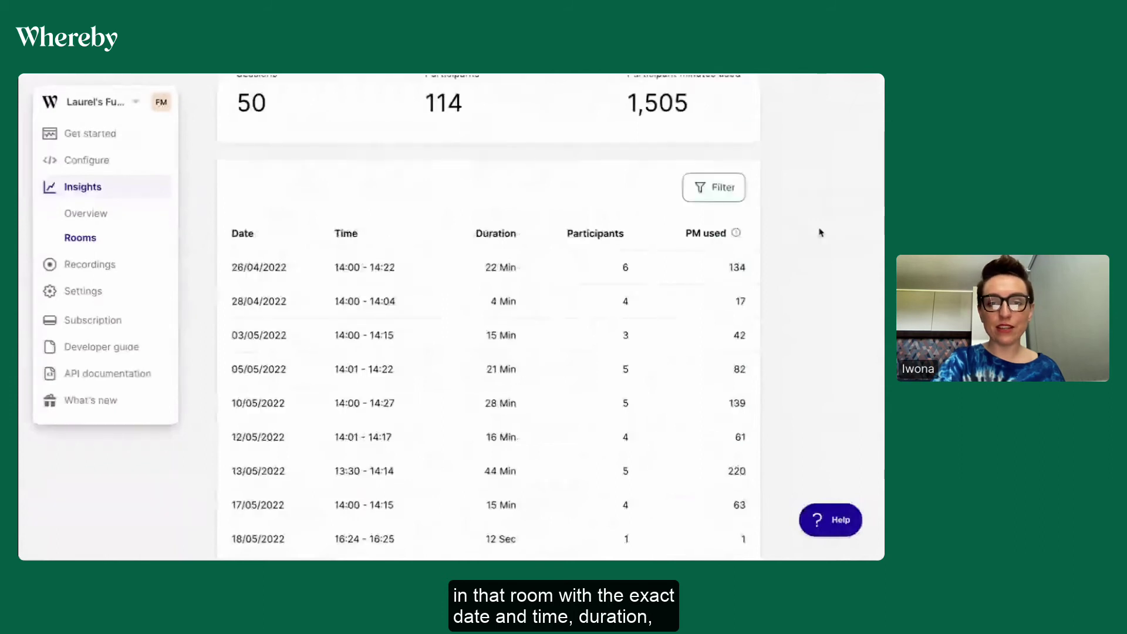
pyautogui.scroll(-2, 820, 232)
pyautogui.moveTo(333, 260); pyautogui.dragTo(408, 263)
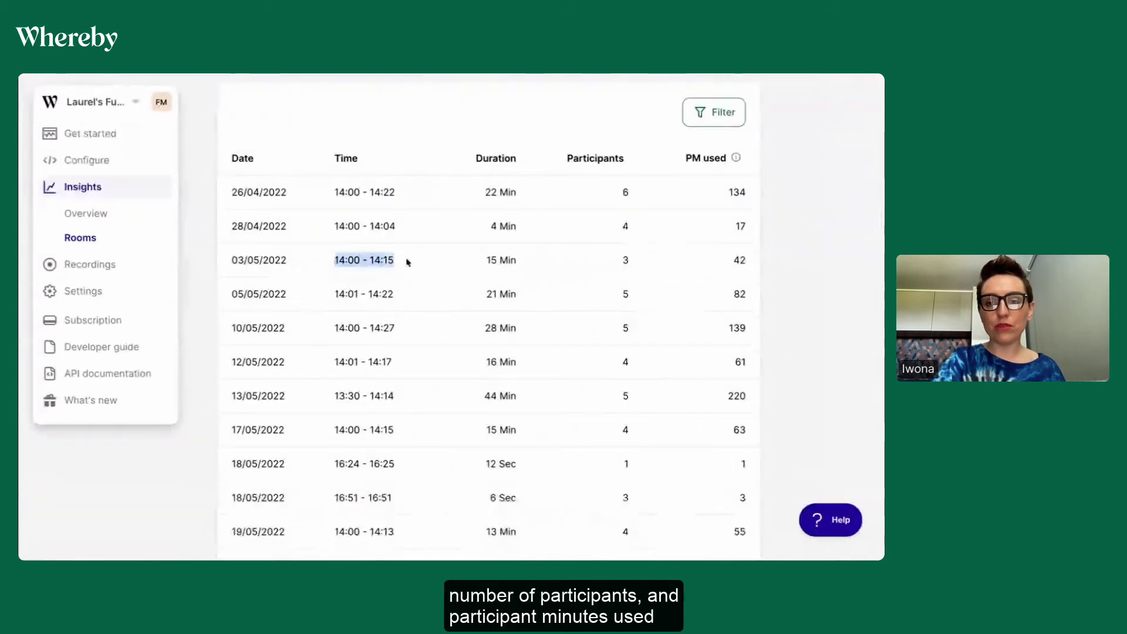
pyautogui.moveTo(487, 261); pyautogui.dragTo(517, 261)
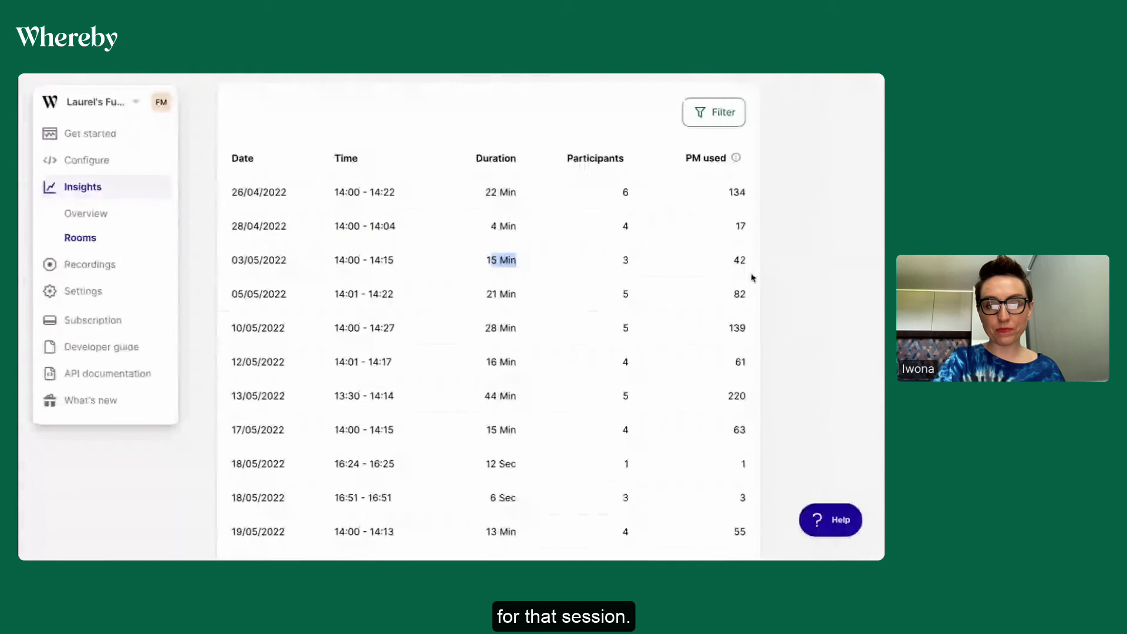
# - Check the participant minutes used by the 03/05/2022 session in the room's session list
pyautogui.moveTo(732, 260); pyautogui.dragTo(749, 261)
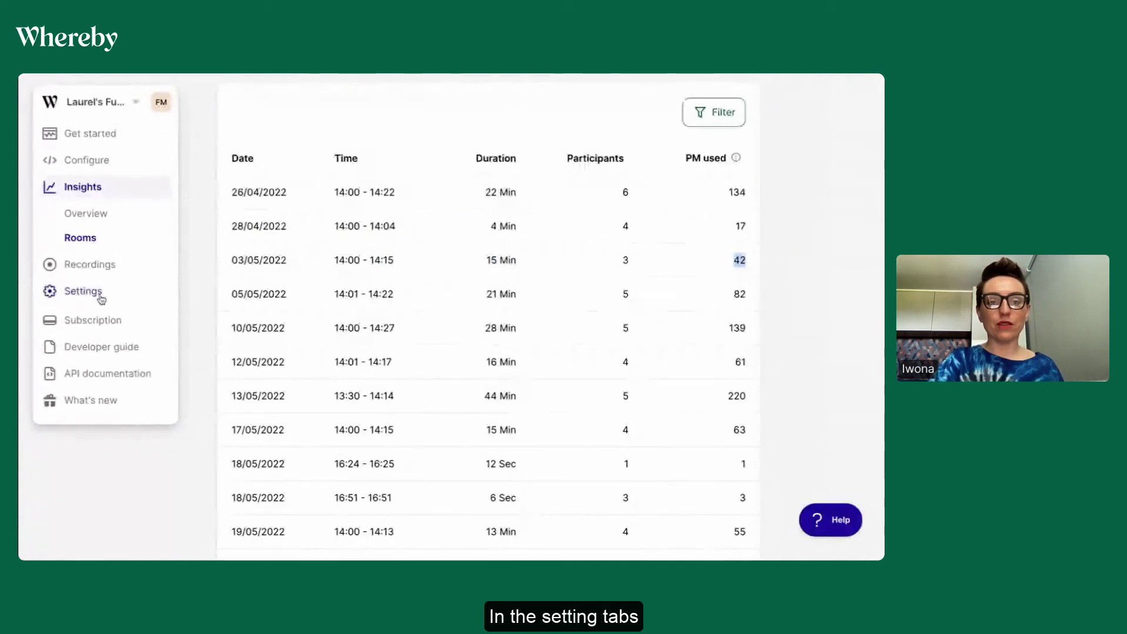
# - Review the team settings for adding members, and view the subscription page with its plan summary, billing information and invoice history
pyautogui.click(100, 294)
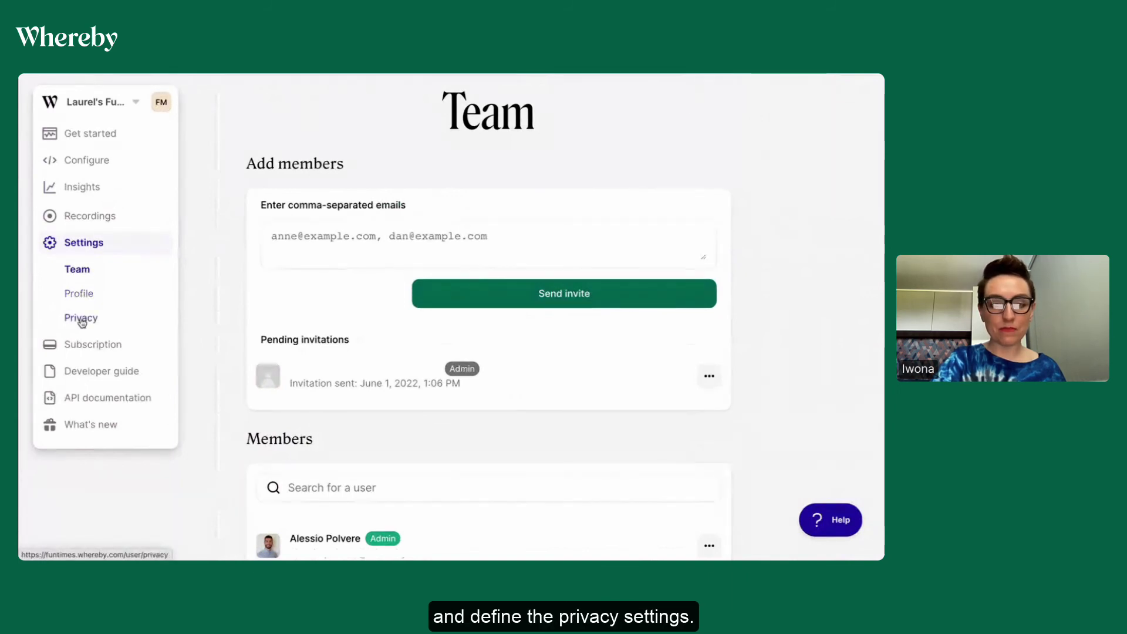
pyautogui.click(83, 344)
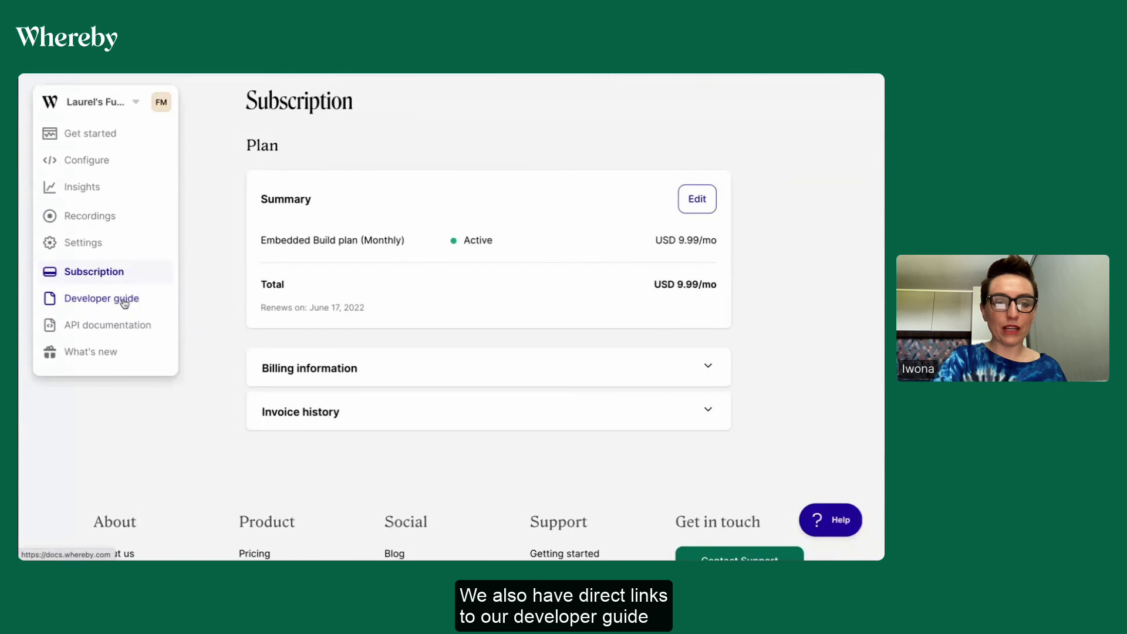
# - Browse the latest product updates for Whereby Embedded and return to the Get started page
pyautogui.click(106, 352)
pyautogui.scroll(-2, 243, 351)
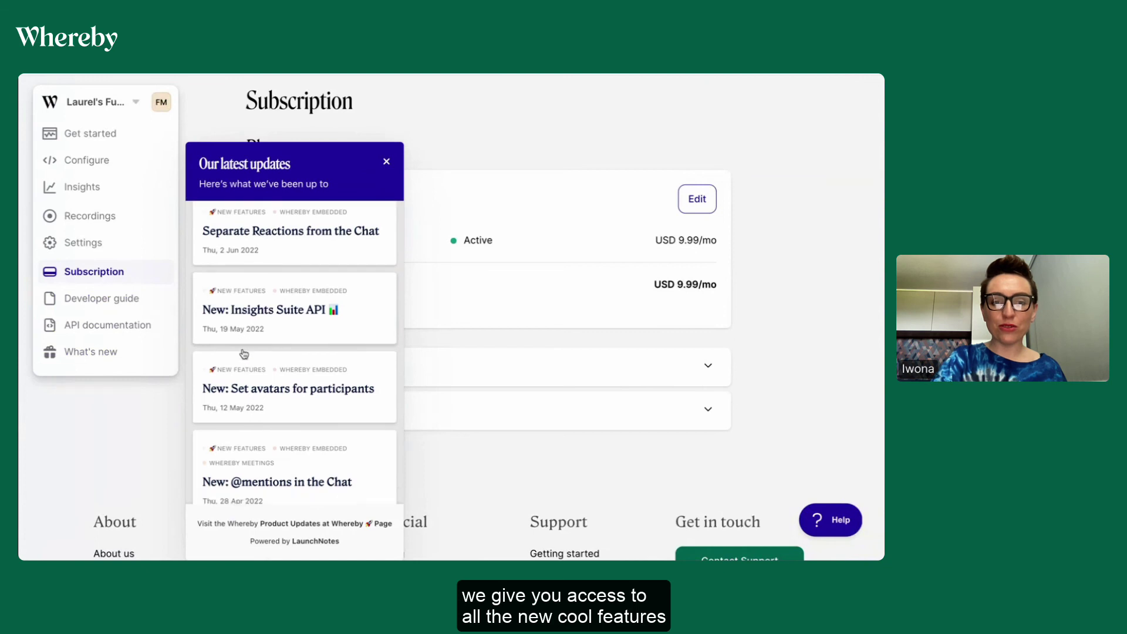
pyautogui.scroll(-1, 243, 352)
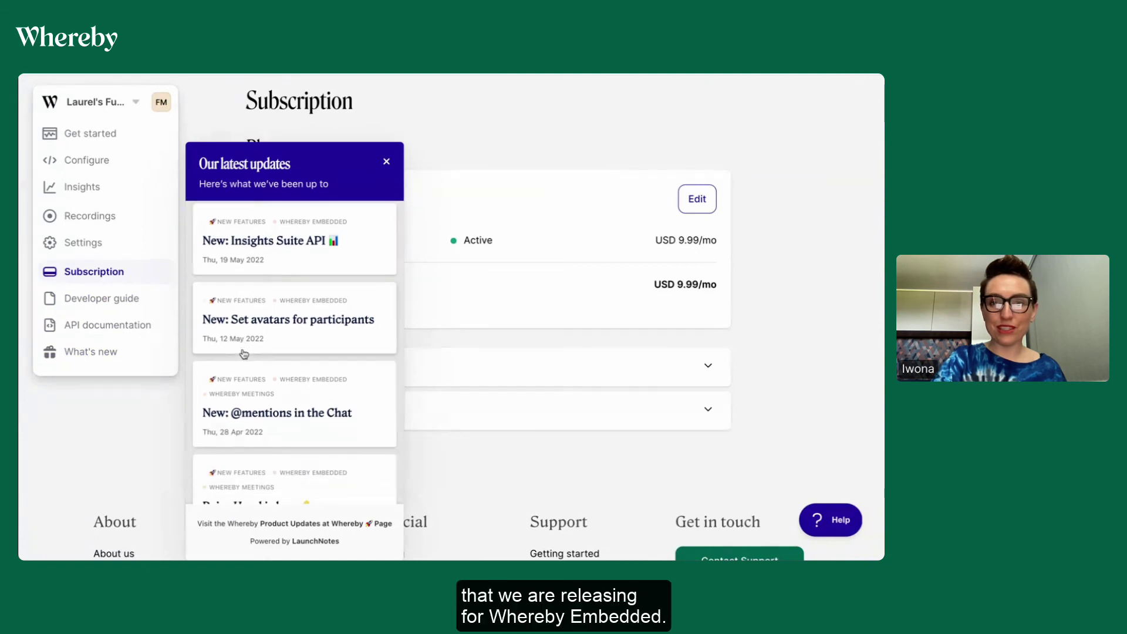
pyautogui.scroll(-4, 243, 354)
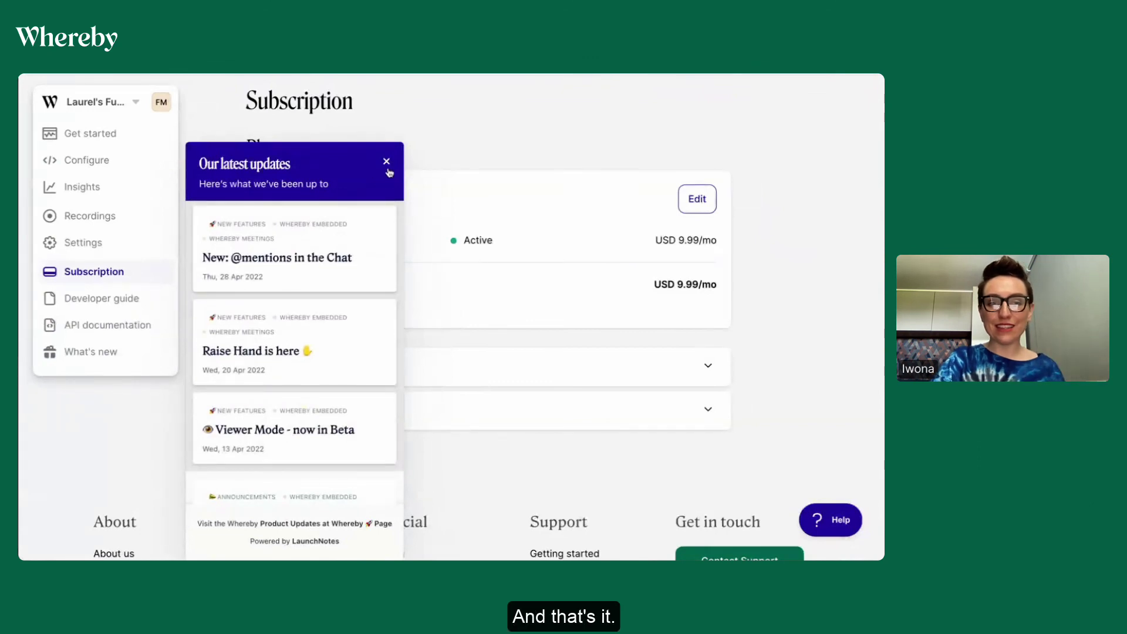
pyautogui.click(94, 130)
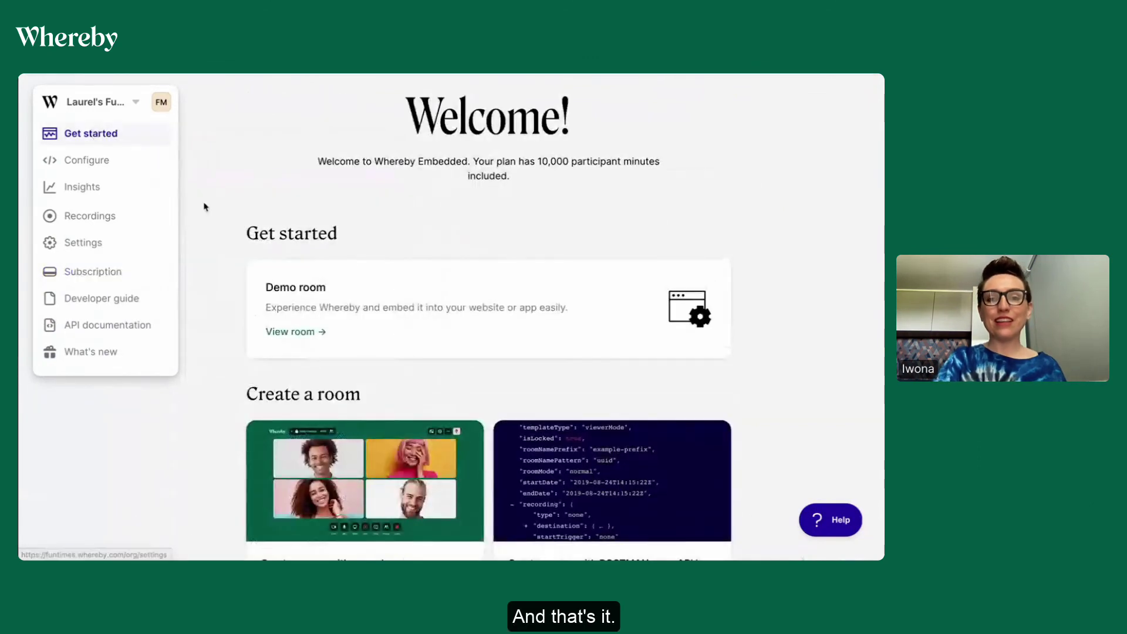